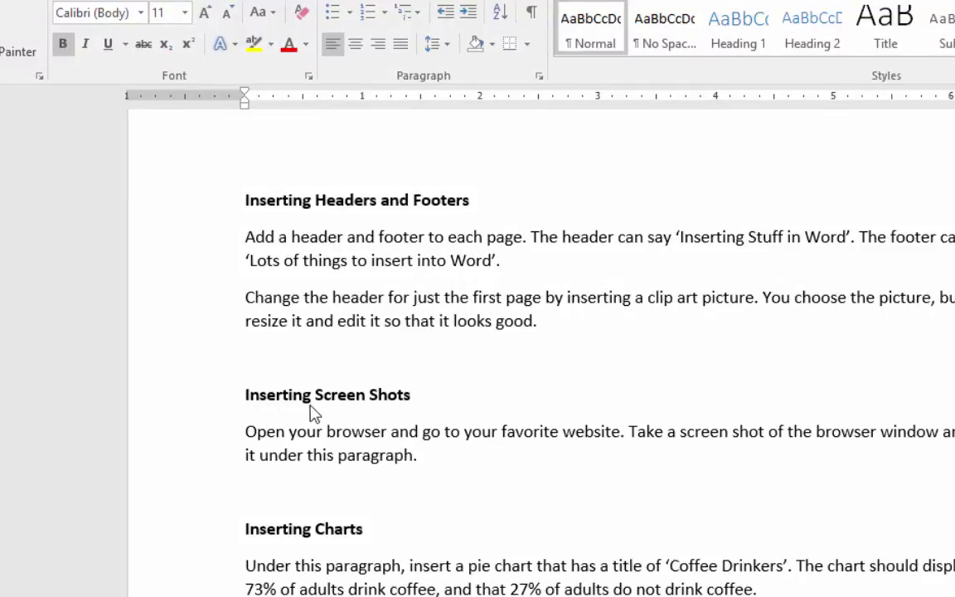
# Add an empty line under the Inserting Screen Shots paragraph and switch to the Assignments page in Firefox.
pyautogui.click(423, 455)
pyautogui.press('Return')
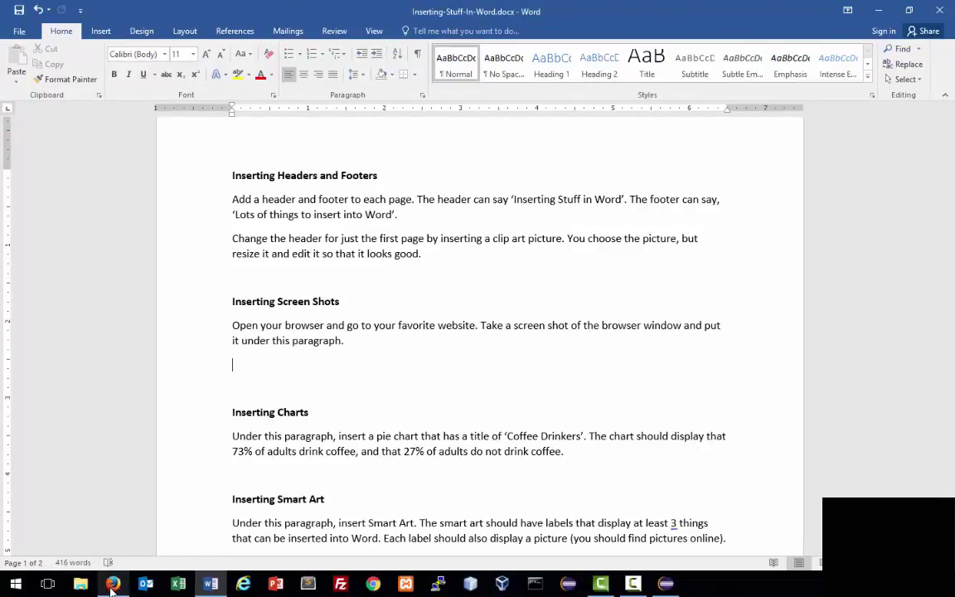
pyautogui.moveTo(111, 585)
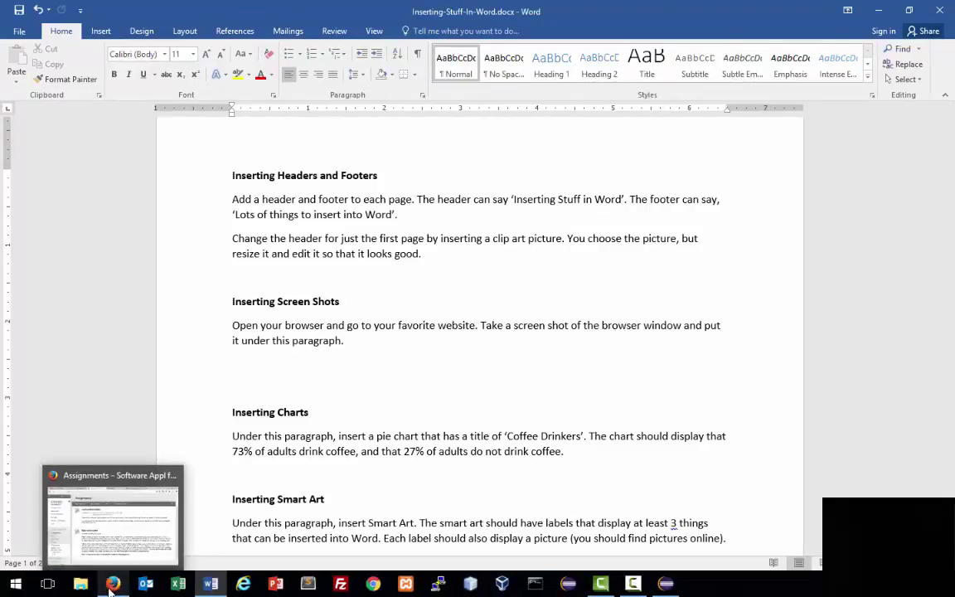
pyautogui.click(104, 524)
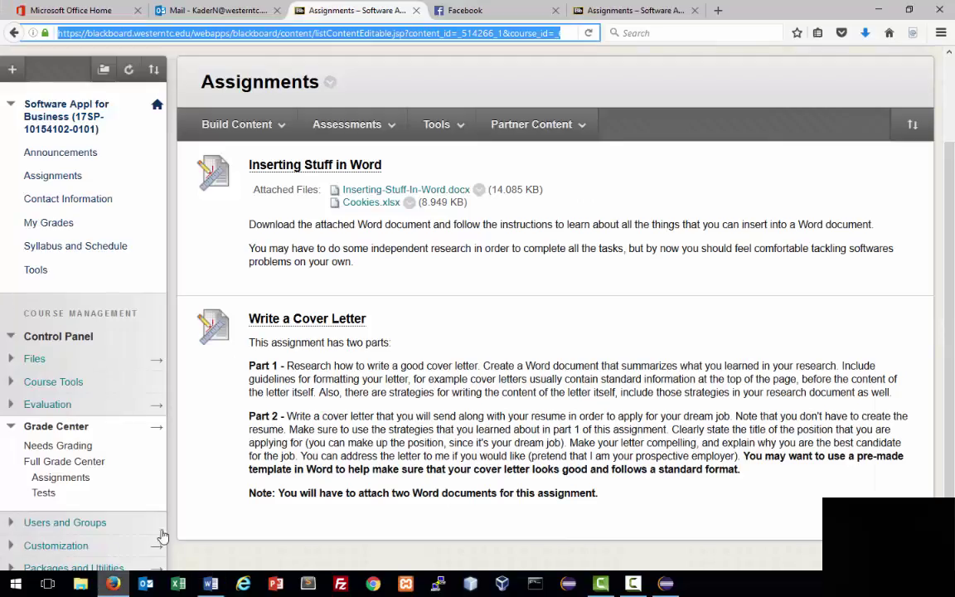
pyautogui.click(220, 126)
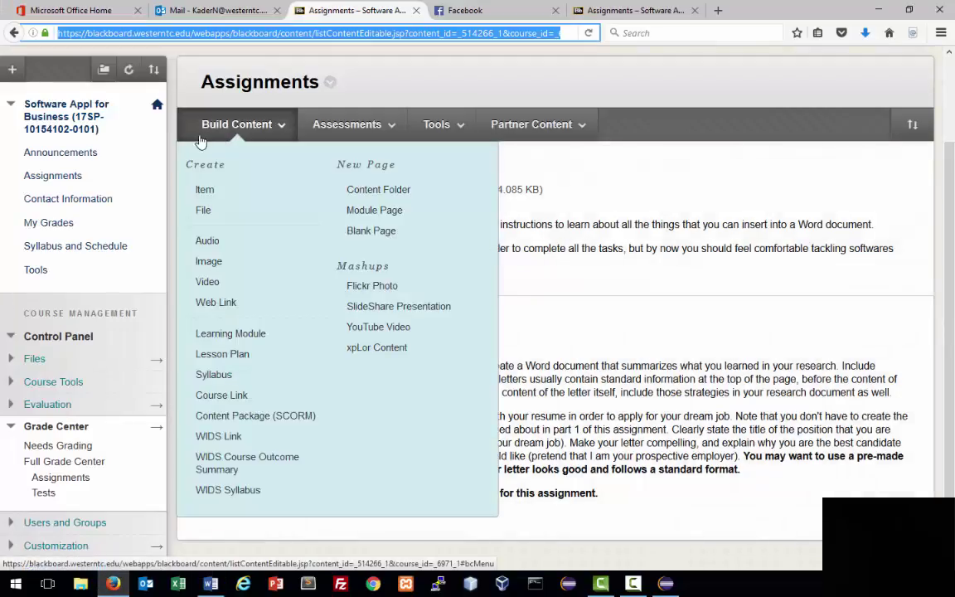
pyautogui.click(217, 139)
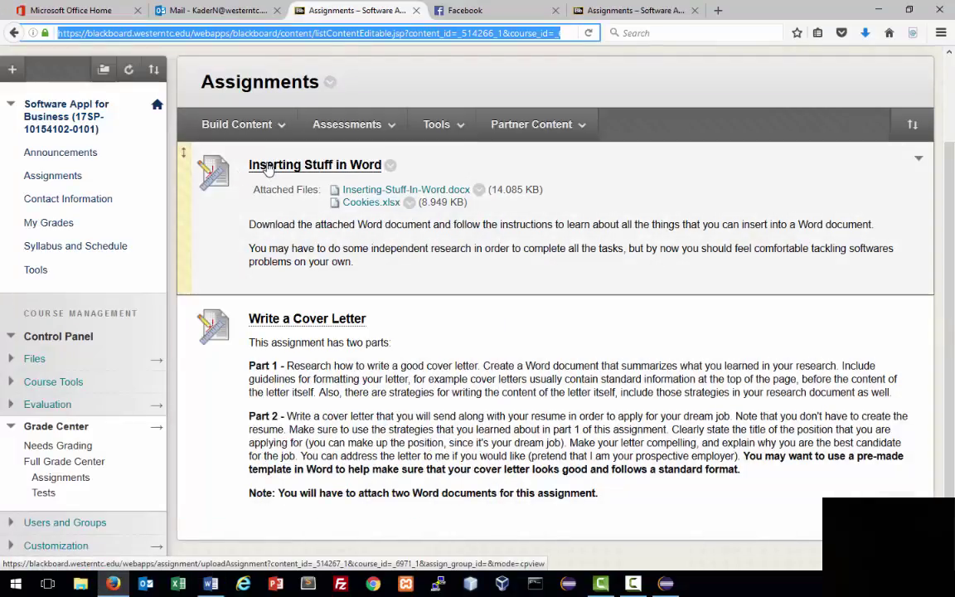
pyautogui.click(354, 135)
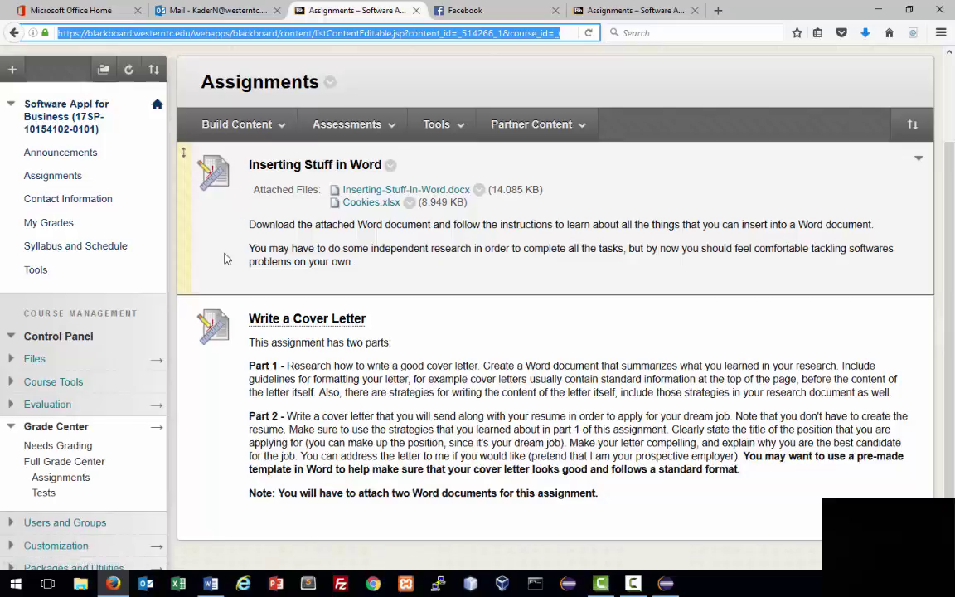
# Switch back to Word and insert a screen clipping of the page's Inserting Stuff in Word title and attached files.
pyautogui.click(211, 584)
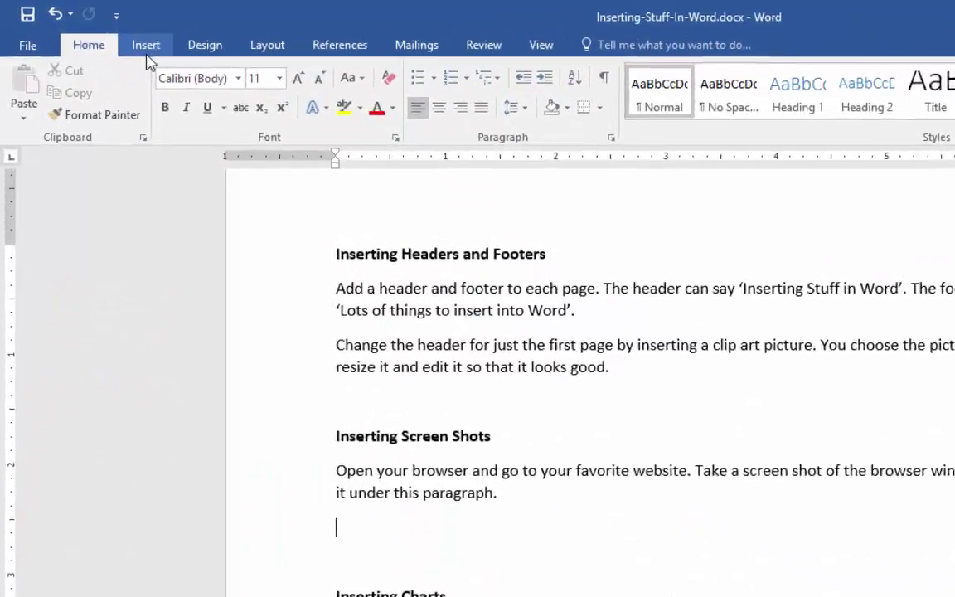
pyautogui.click(149, 53)
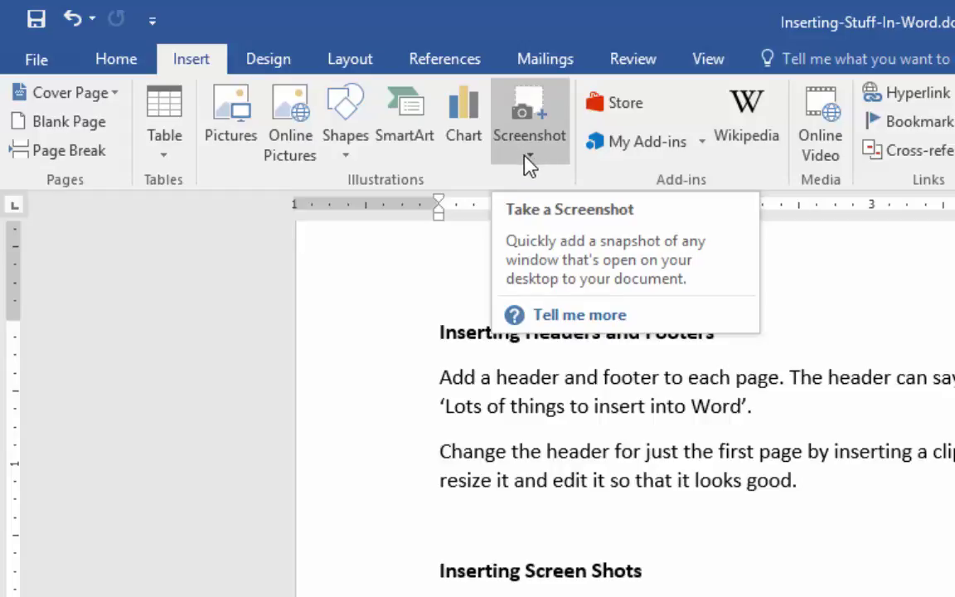
pyautogui.click(530, 124)
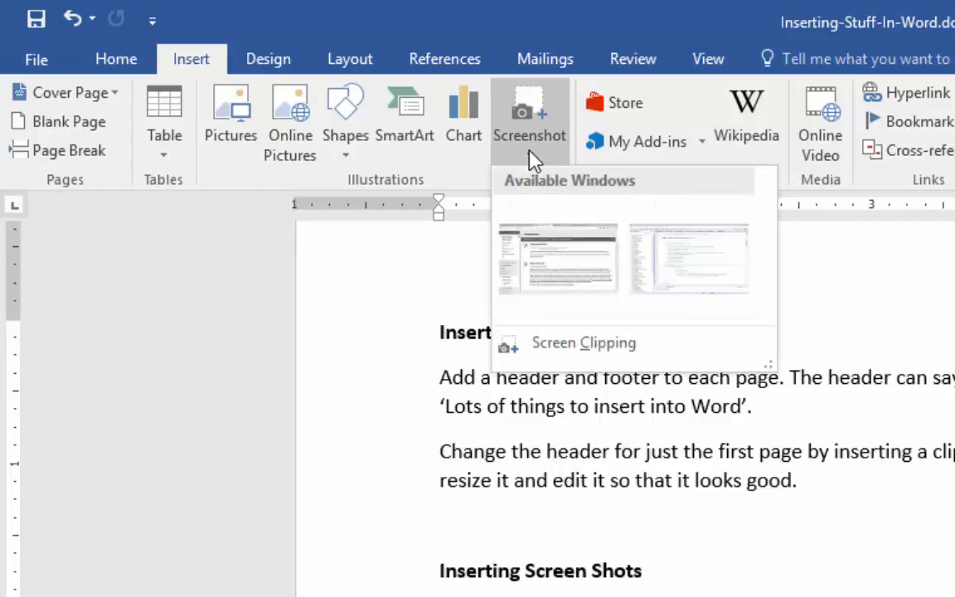
pyautogui.click(572, 348)
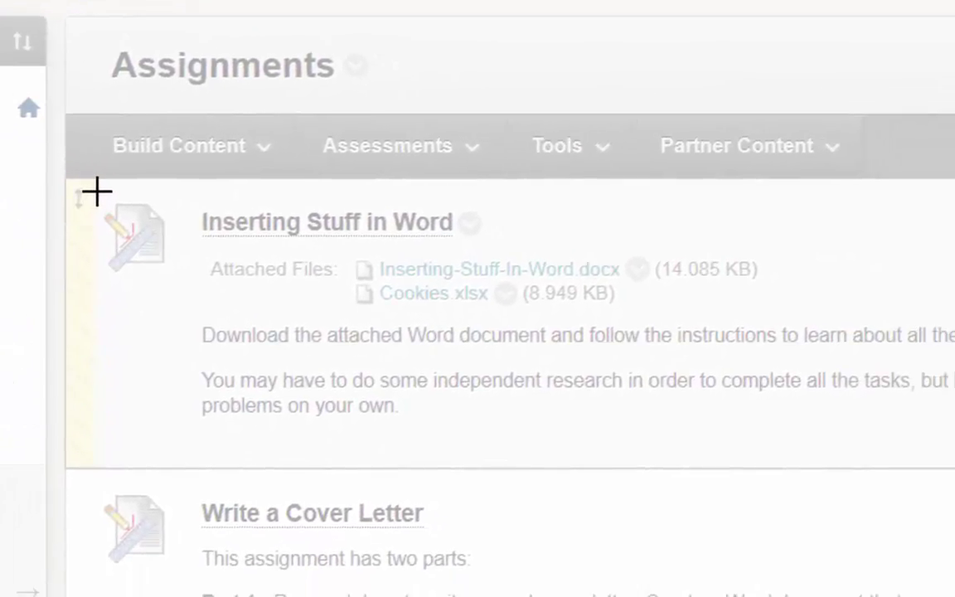
pyautogui.moveTo(203, 227); pyautogui.dragTo(443, 332)
pyautogui.moveTo(337, 296); pyautogui.dragTo(767, 320)
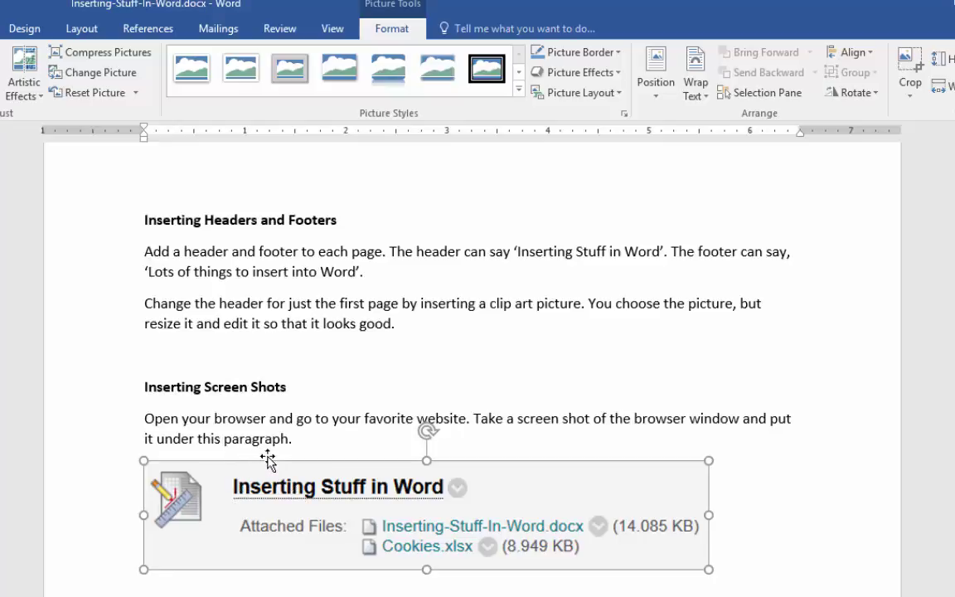
# Add an empty line under the instruction paragraph of the Inserting Objects section.
pyautogui.scroll(-1, 268, 460)
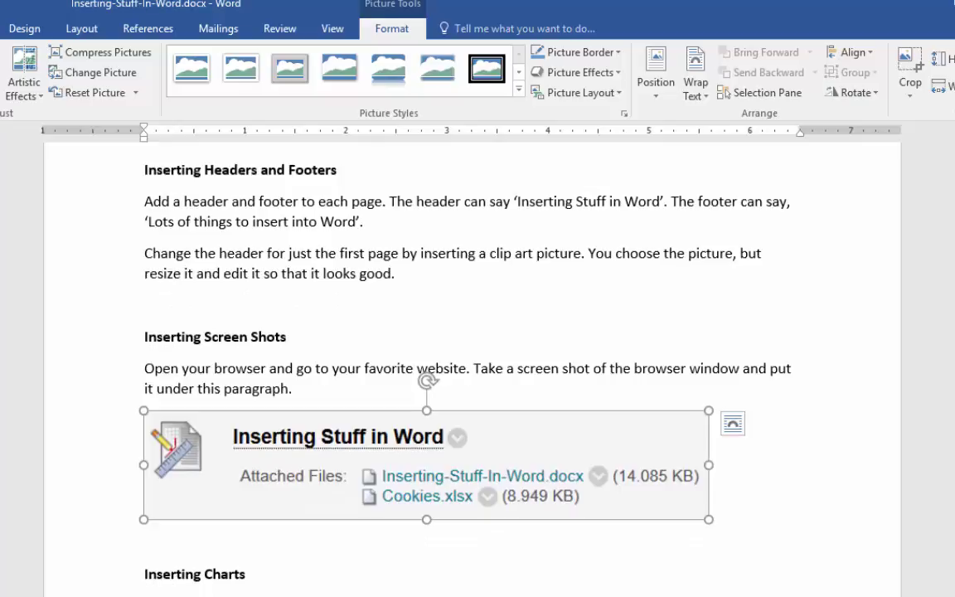
pyautogui.scroll(-6, 391, 563)
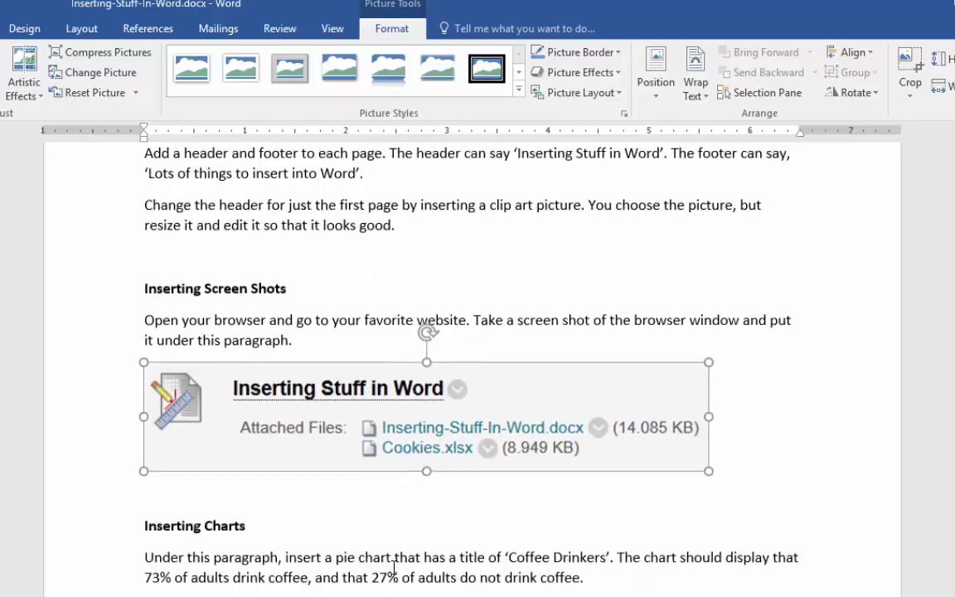
pyautogui.scroll(-10, 392, 568)
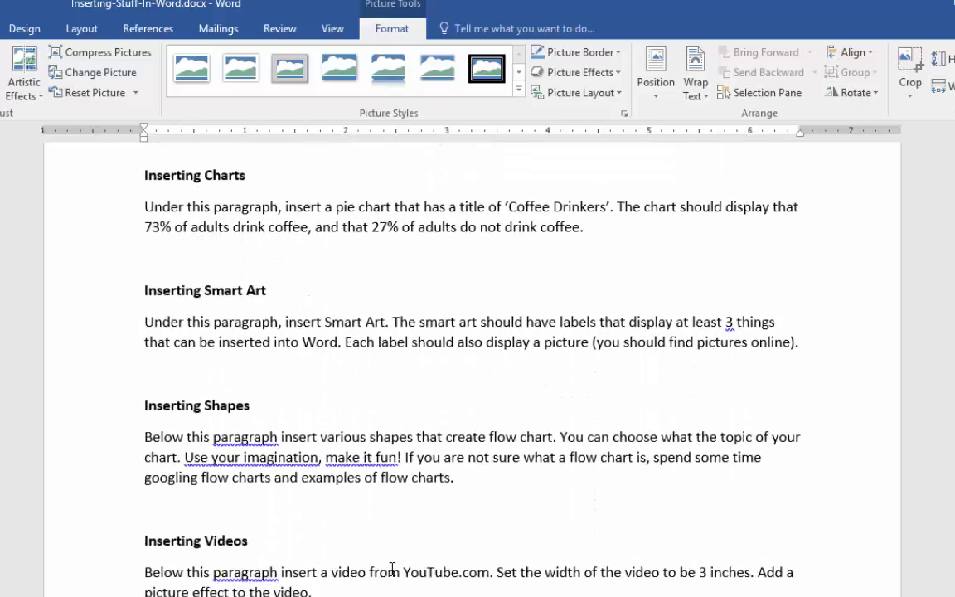
pyautogui.scroll(-3, 393, 568)
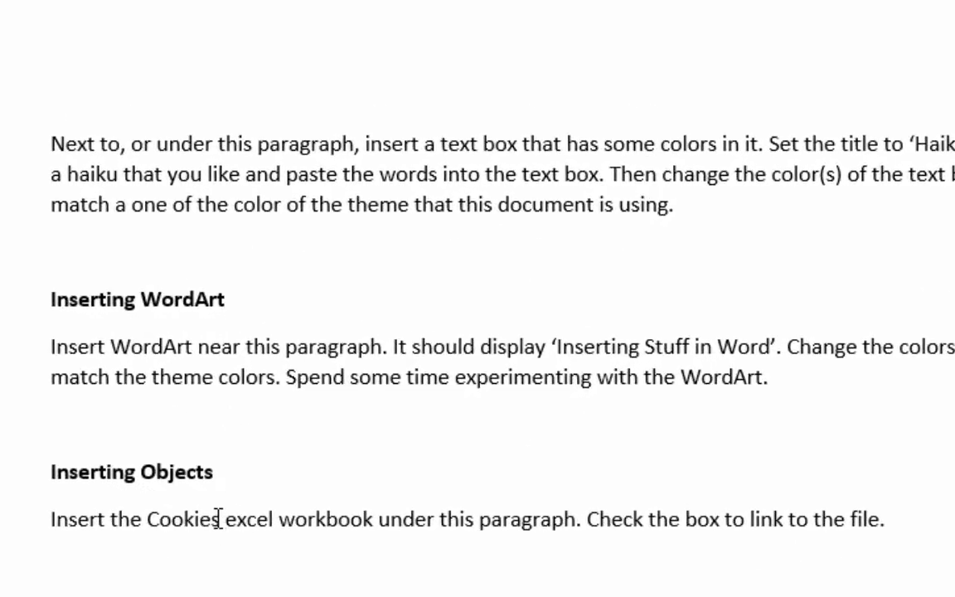
pyautogui.moveTo(211, 519); pyautogui.dragTo(149, 517)
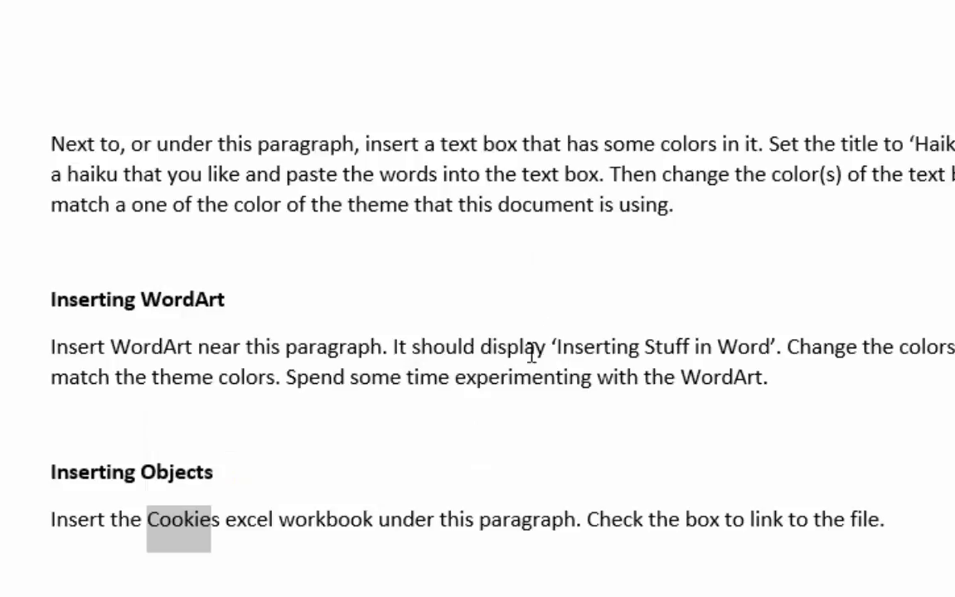
pyautogui.click(71, 540)
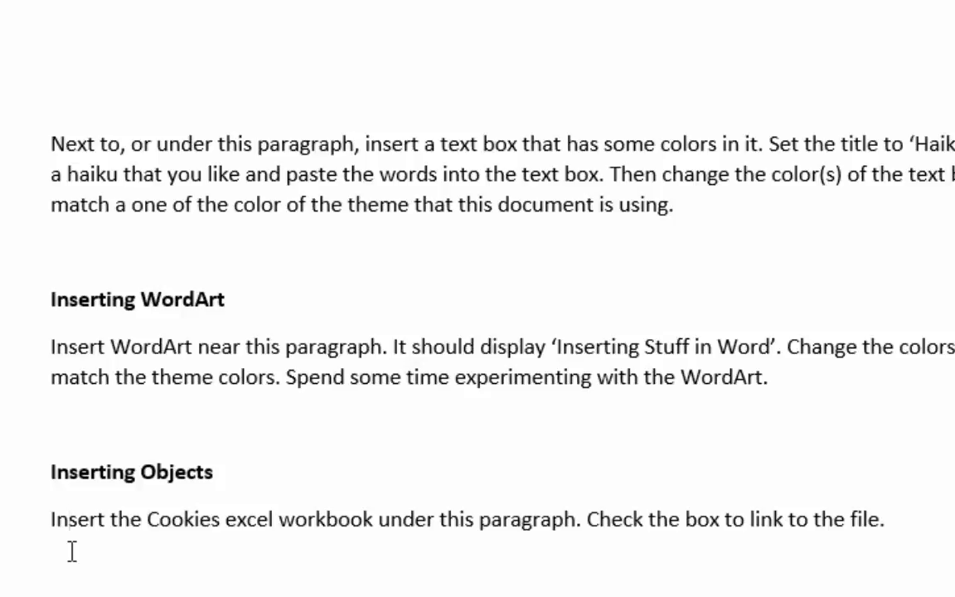
pyautogui.click(908, 522)
pyautogui.press('Return')
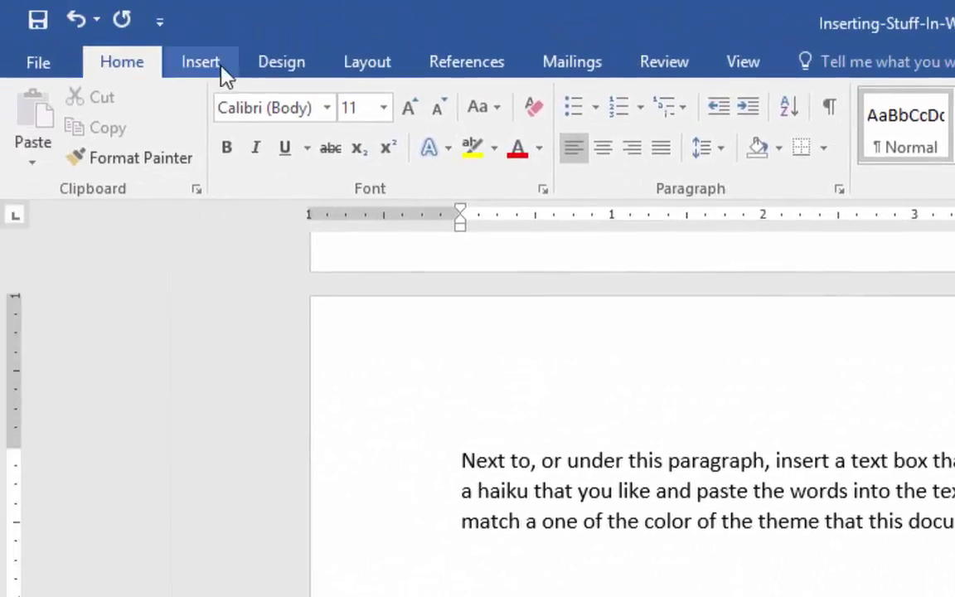
# Insert Cookies.xlsx from the Downloads folder as an object created from file under the Inserting Objects paragraph.
pyautogui.click(202, 63)
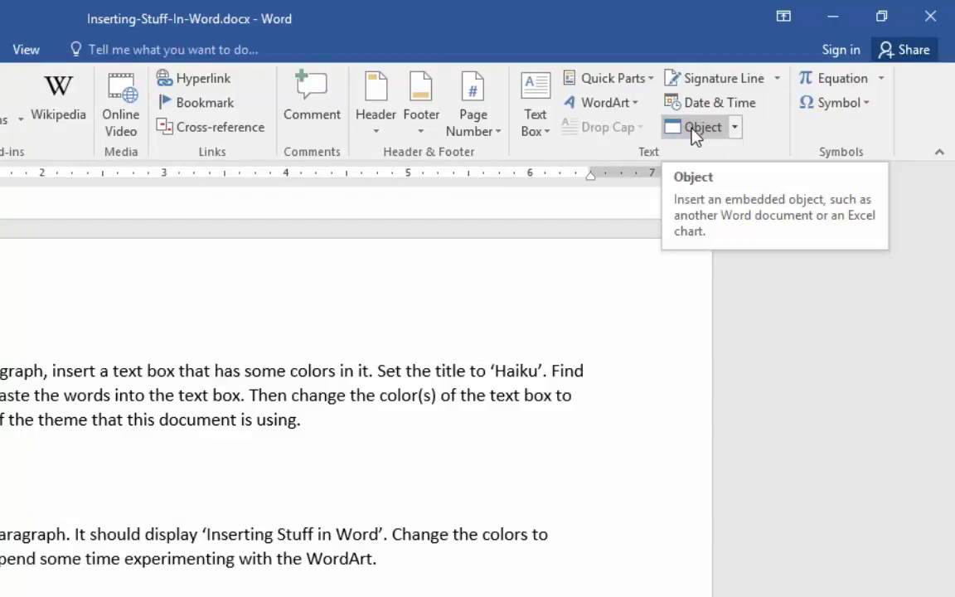
pyautogui.click(735, 128)
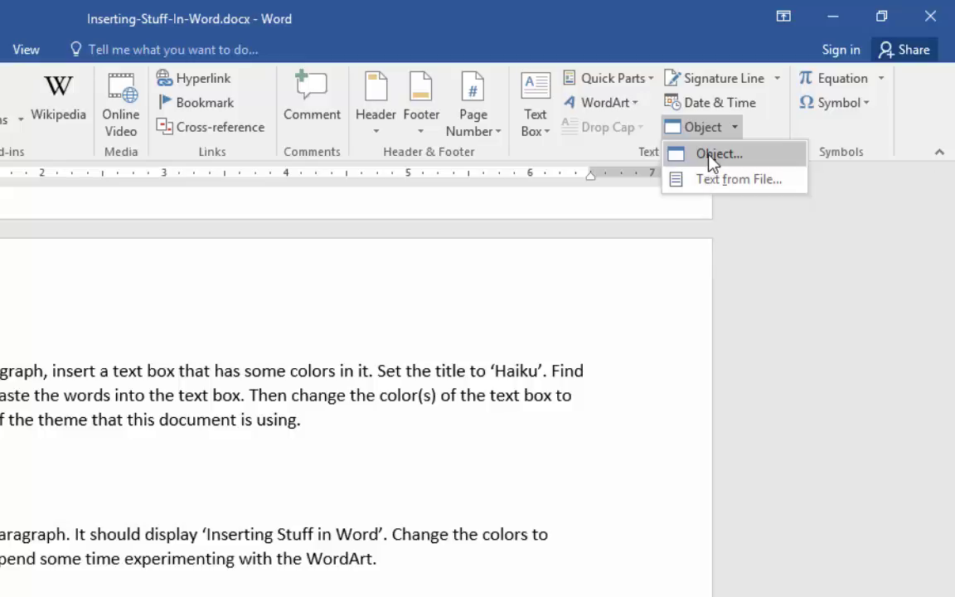
pyautogui.click(711, 156)
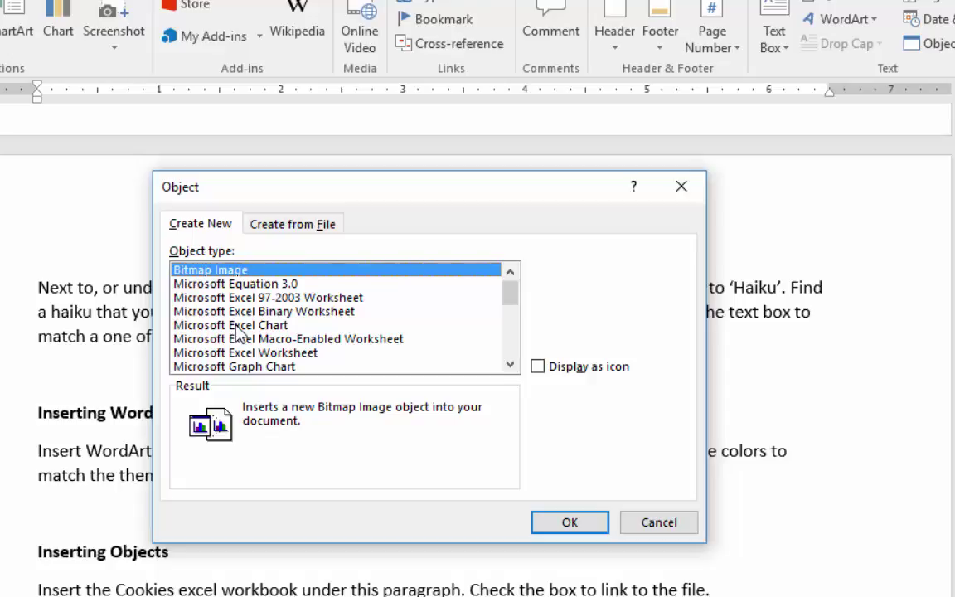
pyautogui.click(290, 224)
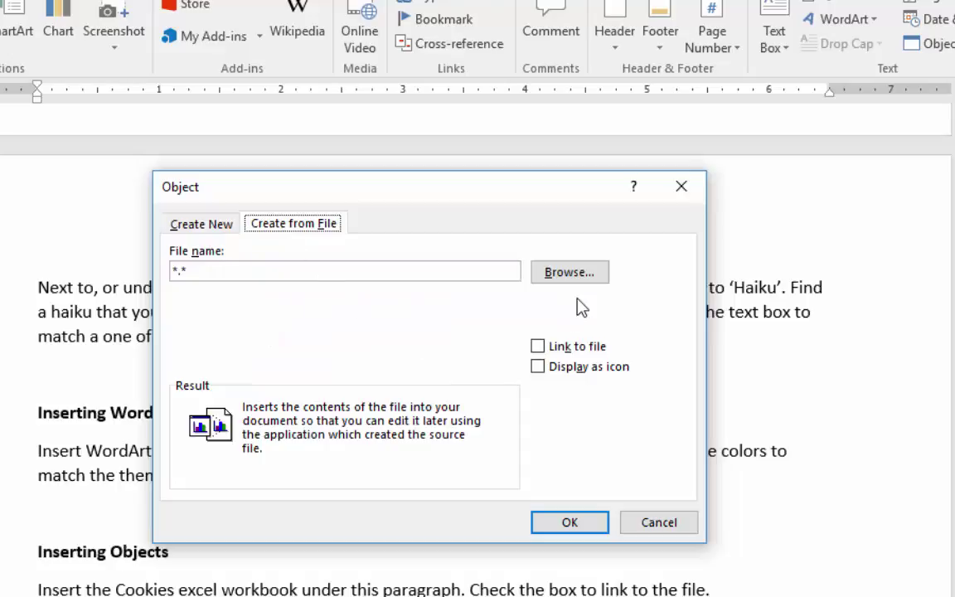
pyautogui.click(570, 274)
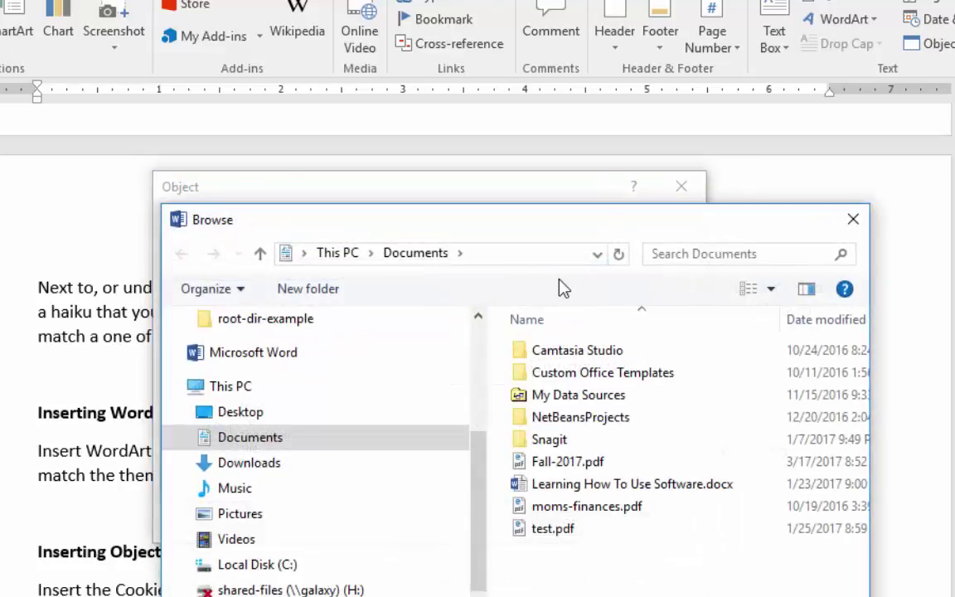
pyautogui.click(245, 463)
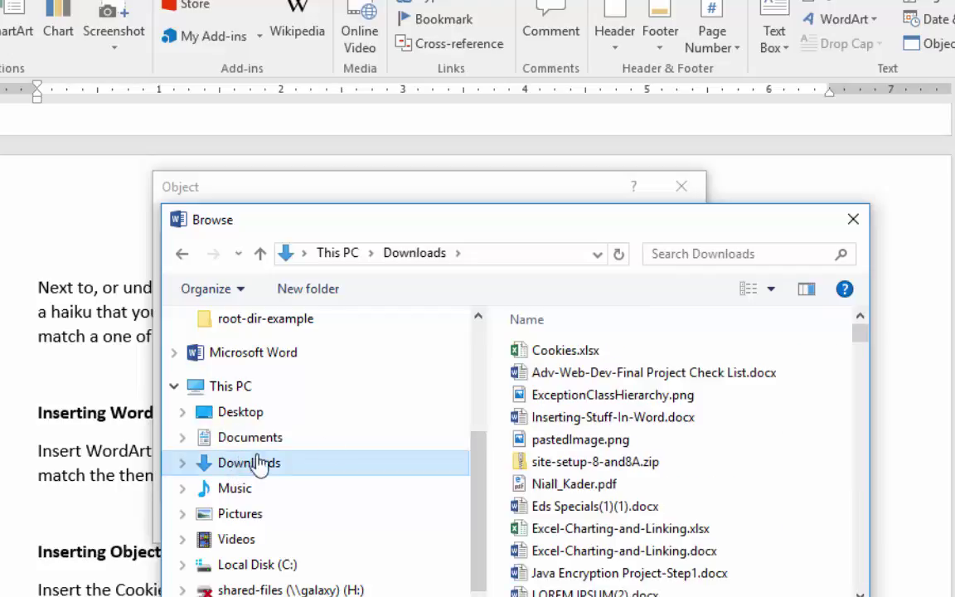
pyautogui.click(553, 357)
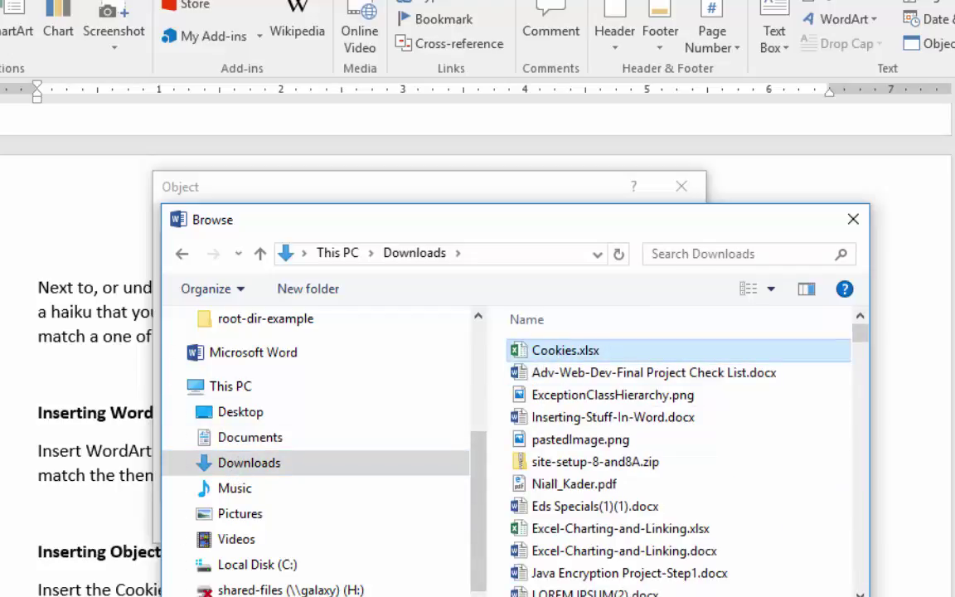
pyautogui.press('Return')
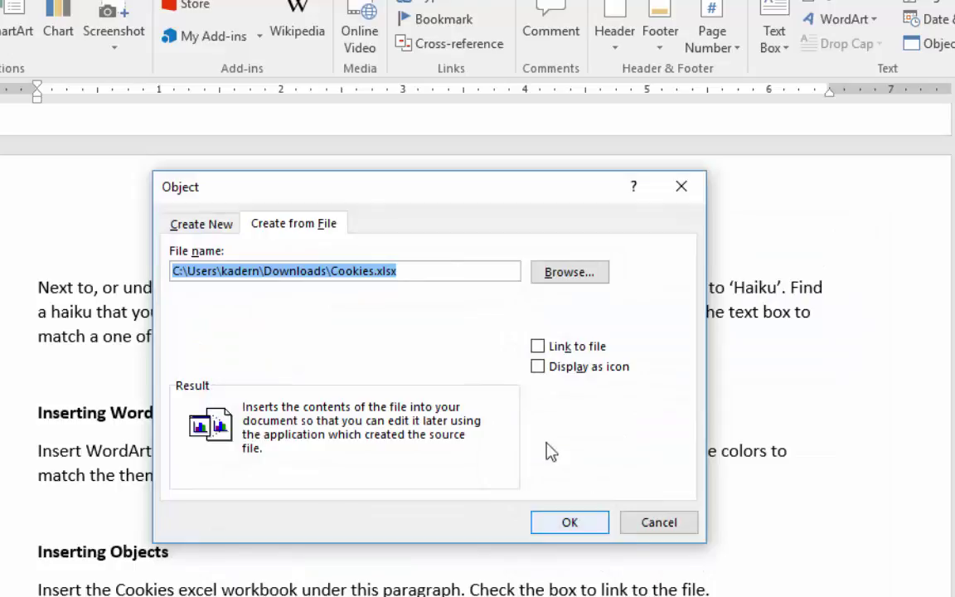
pyautogui.click(567, 522)
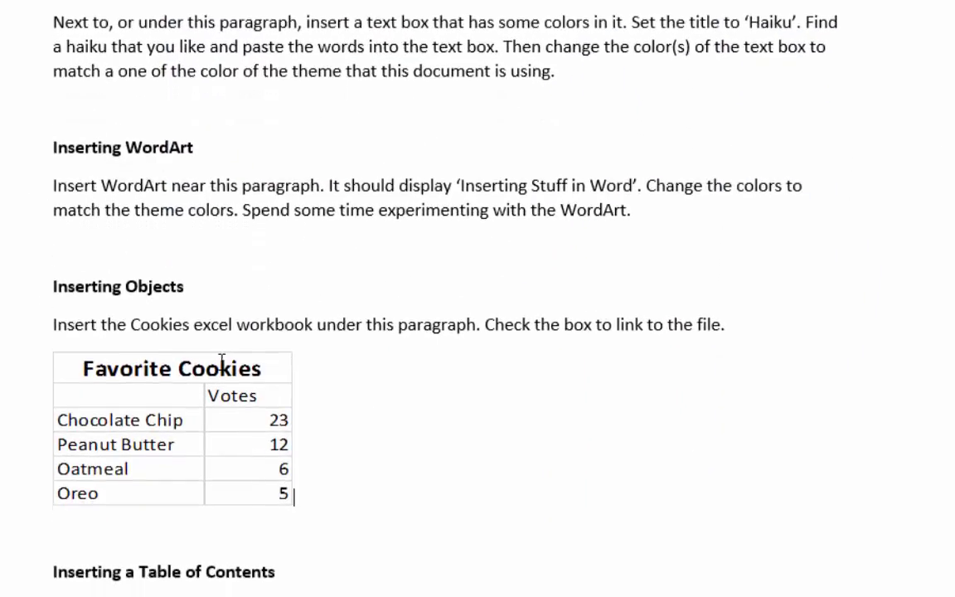
# Select the bold headings Inserting a Table of Contents, Inserting Objects and Inserting WordArt together as a multiple selection.
pyautogui.scroll(-1, 208, 349)
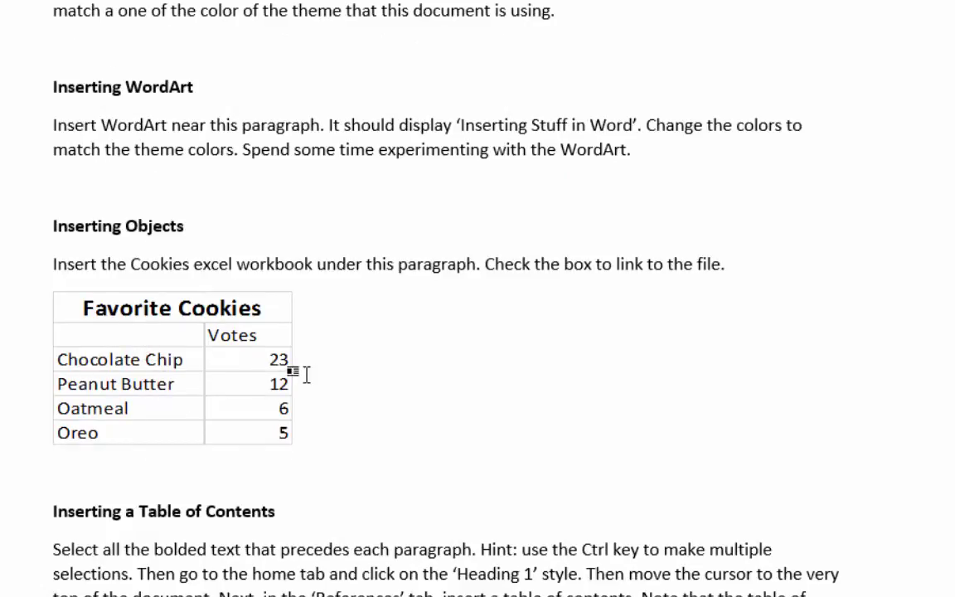
pyautogui.scroll(-1, 266, 336)
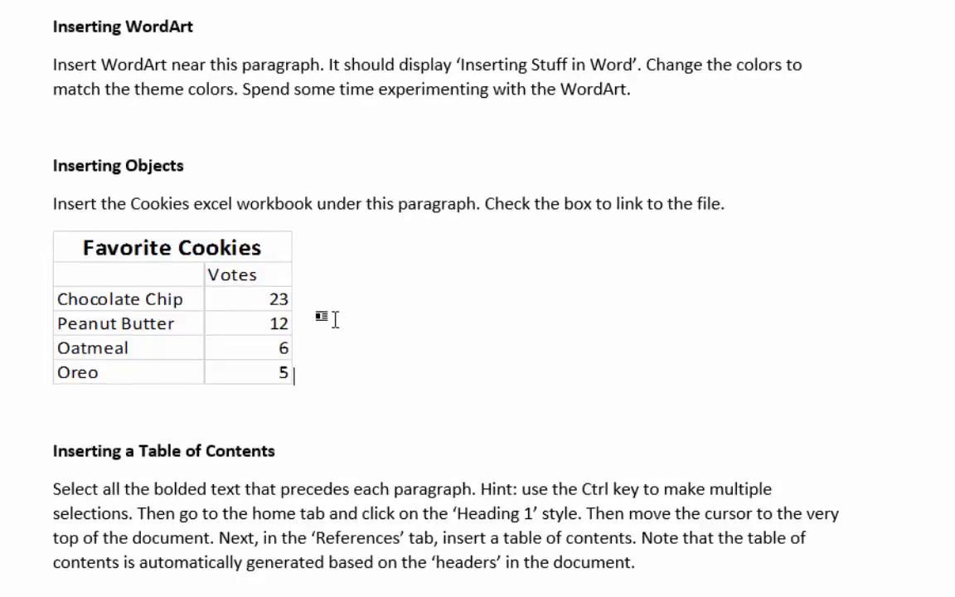
pyautogui.scroll(-3, 335, 320)
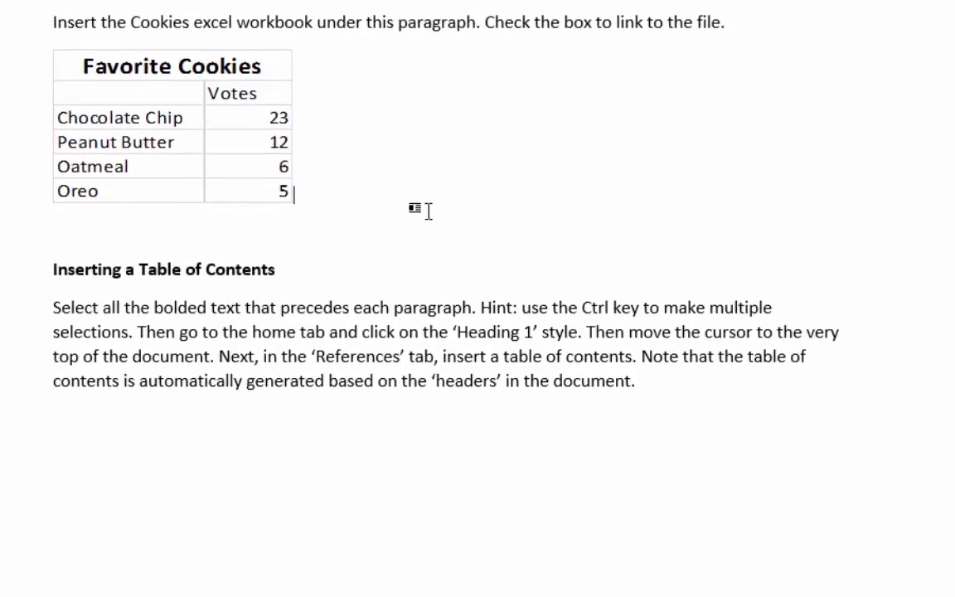
pyautogui.scroll(-5, 33, 335)
pyautogui.scroll(4, 45, 333)
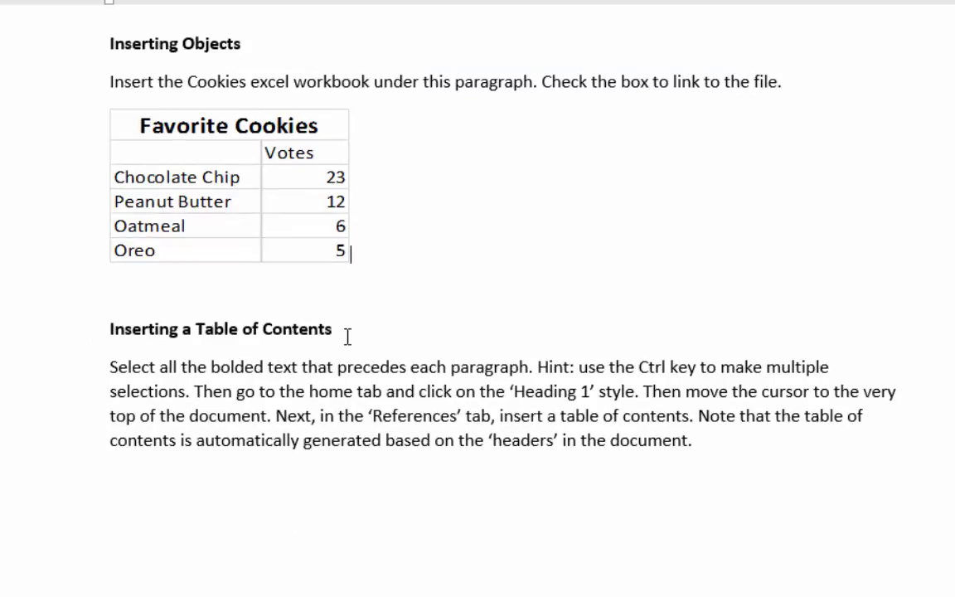
pyautogui.moveTo(364, 330); pyautogui.dragTo(99, 331)
pyautogui.scroll(3, 119, 359)
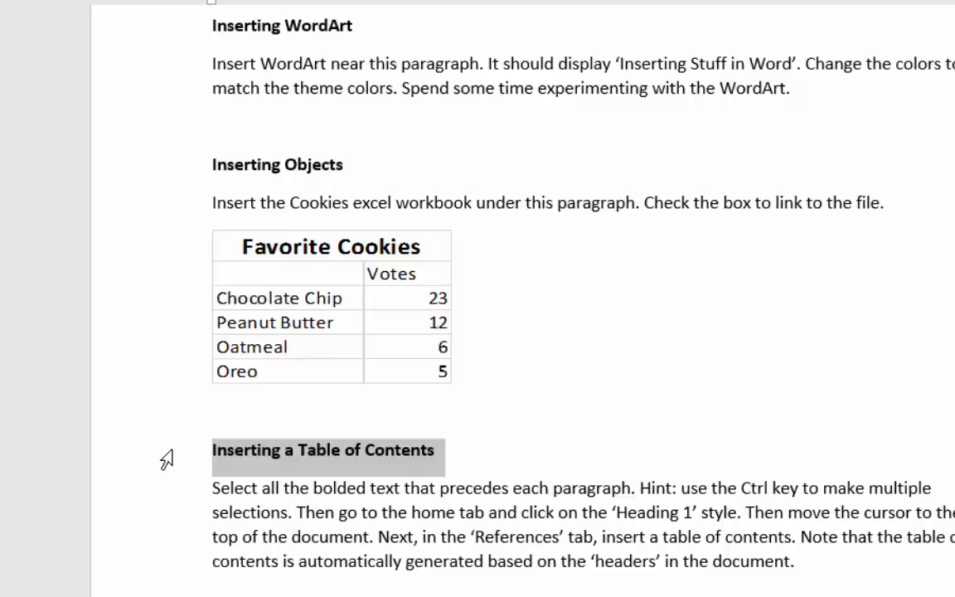
pyautogui.click(117, 465)
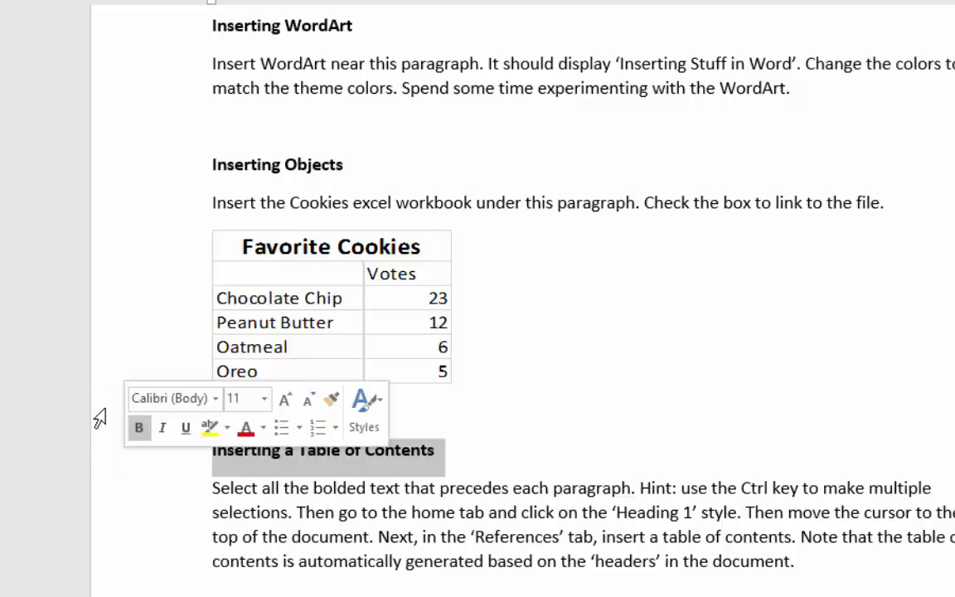
pyautogui.keyDown('ctrl'); pyautogui.click(125, 174); pyautogui.keyUp('ctrl')
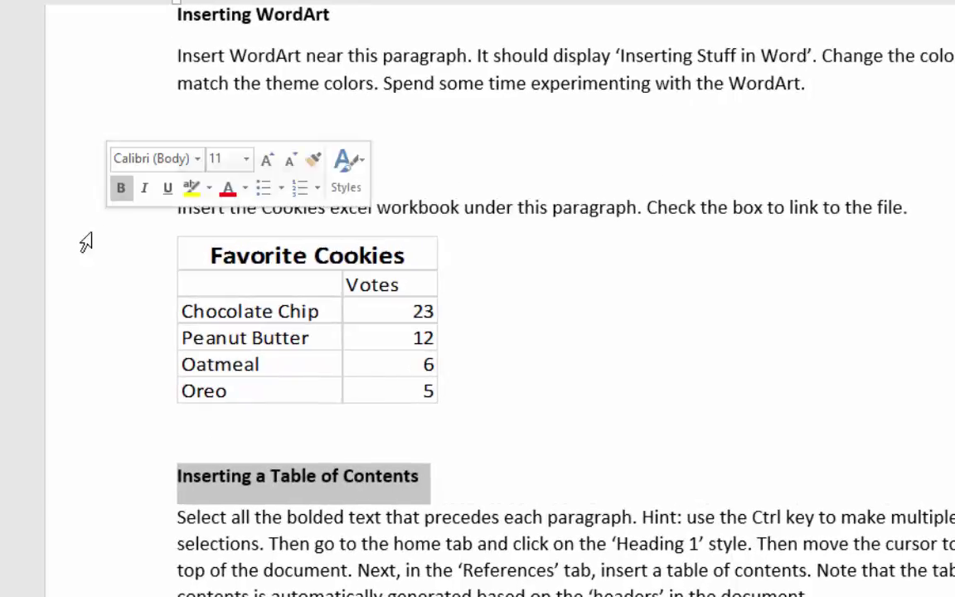
pyautogui.scroll(3, 66, 236)
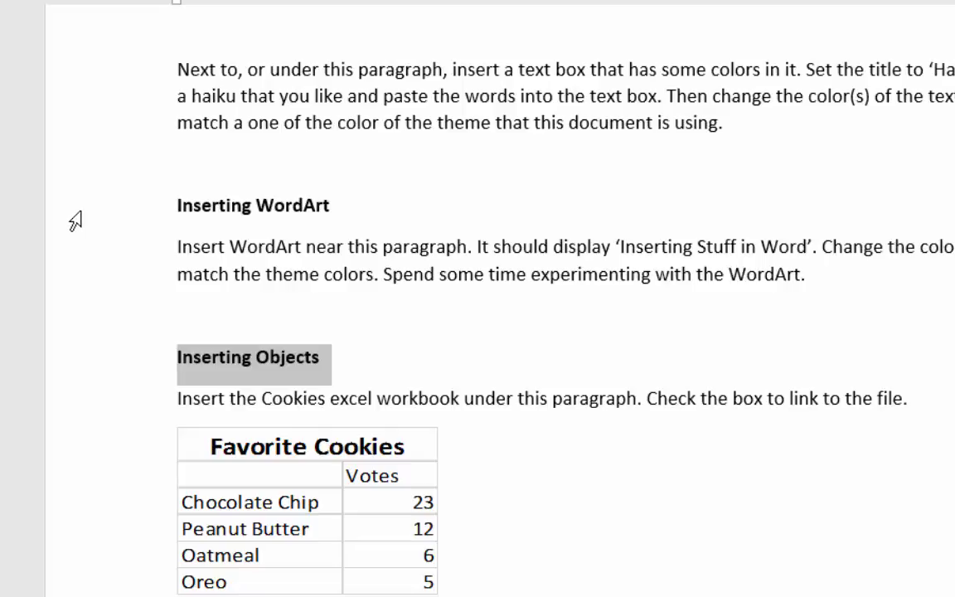
pyautogui.keyDown('ctrl'); pyautogui.click(74, 220); pyautogui.keyUp('ctrl')
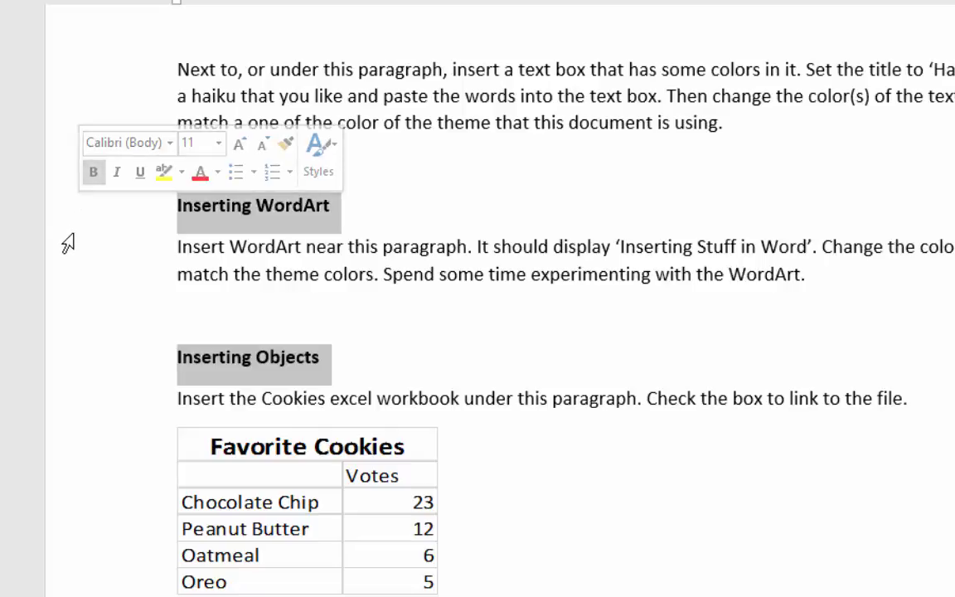
# Extend the multiple selection with the bold headings Inserting Text Boxes, Inserting Videos, Inserting Shapes and Inserting Smart Art.
pyautogui.scroll(7, 48, 211)
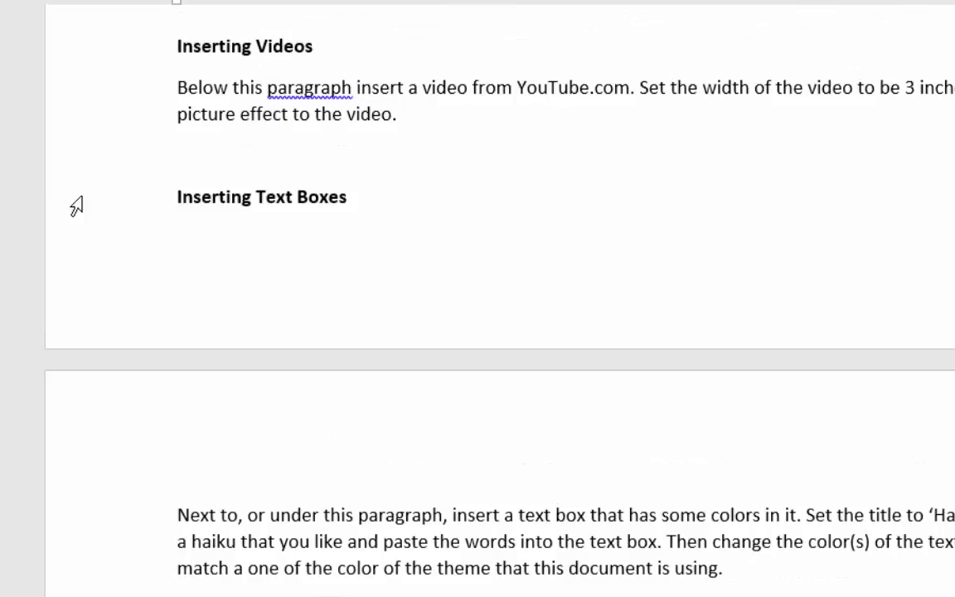
pyautogui.keyDown('ctrl'); pyautogui.click(76, 205); pyautogui.keyUp('ctrl')
pyautogui.scroll(3, 73, 249)
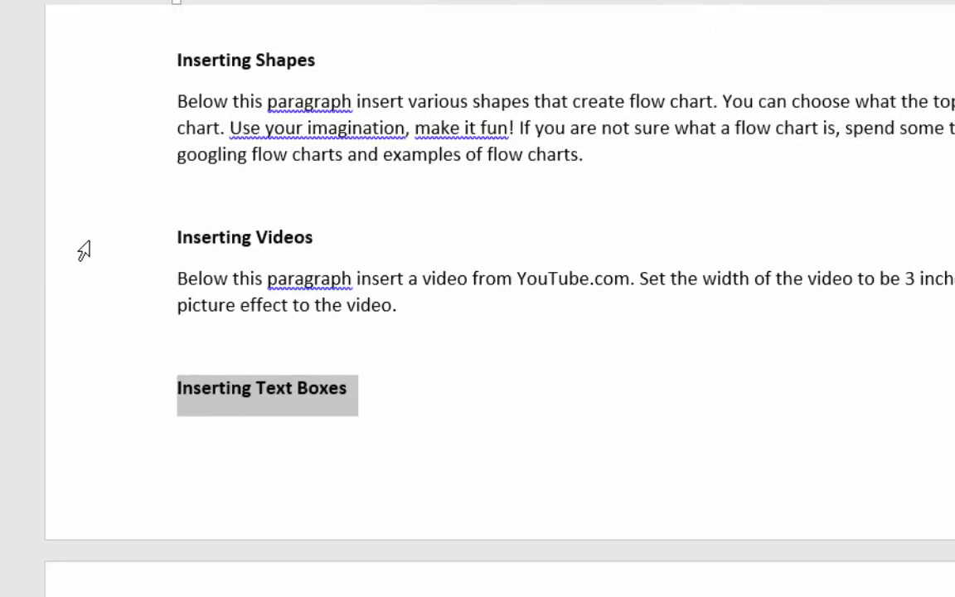
pyautogui.keyDown('ctrl'); pyautogui.click(83, 250); pyautogui.keyUp('ctrl')
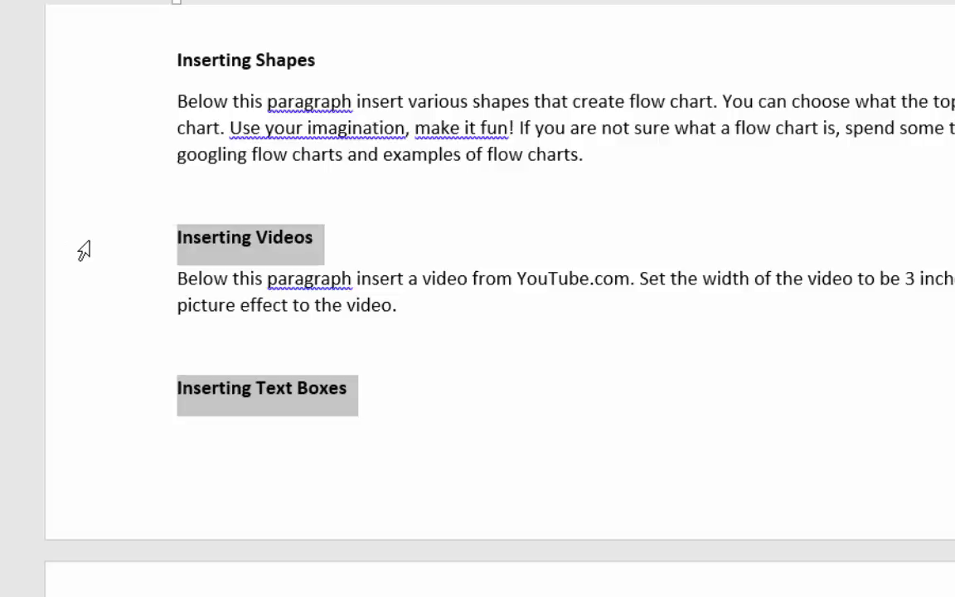
pyautogui.scroll(3, 80, 248)
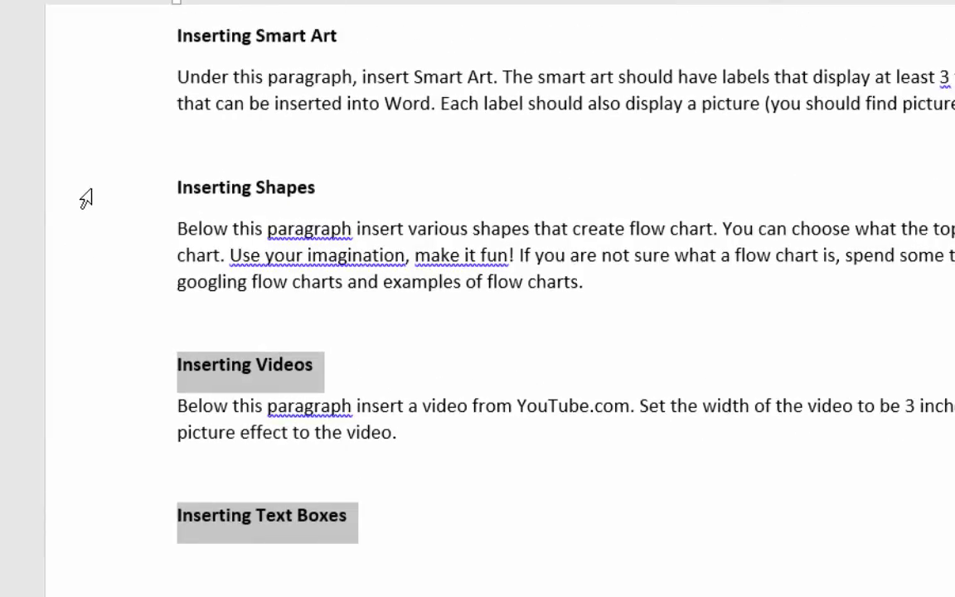
pyautogui.keyDown('ctrl'); pyautogui.click(86, 199); pyautogui.keyUp('ctrl')
pyautogui.scroll(3, 83, 199)
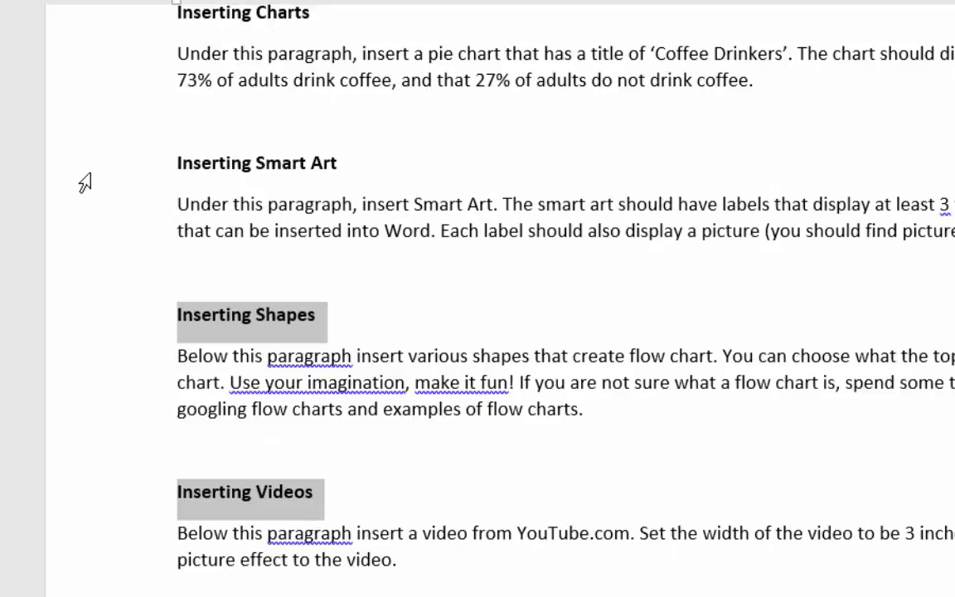
pyautogui.keyDown('ctrl'); pyautogui.click(80, 172); pyautogui.keyUp('ctrl')
# Add the bold headings Inserting Charts, Inserting Screen Shots and Inserting Headers and Footers to the multiple selection.
pyautogui.scroll(3, 78, 178)
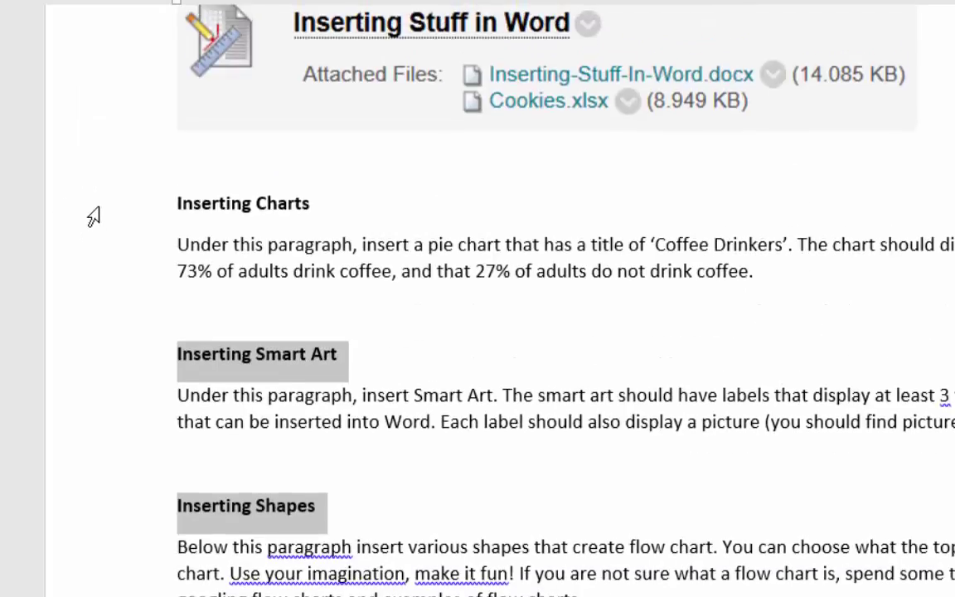
pyautogui.keyDown('ctrl'); pyautogui.click(91, 209); pyautogui.keyUp('ctrl')
pyautogui.scroll(3, 81, 222)
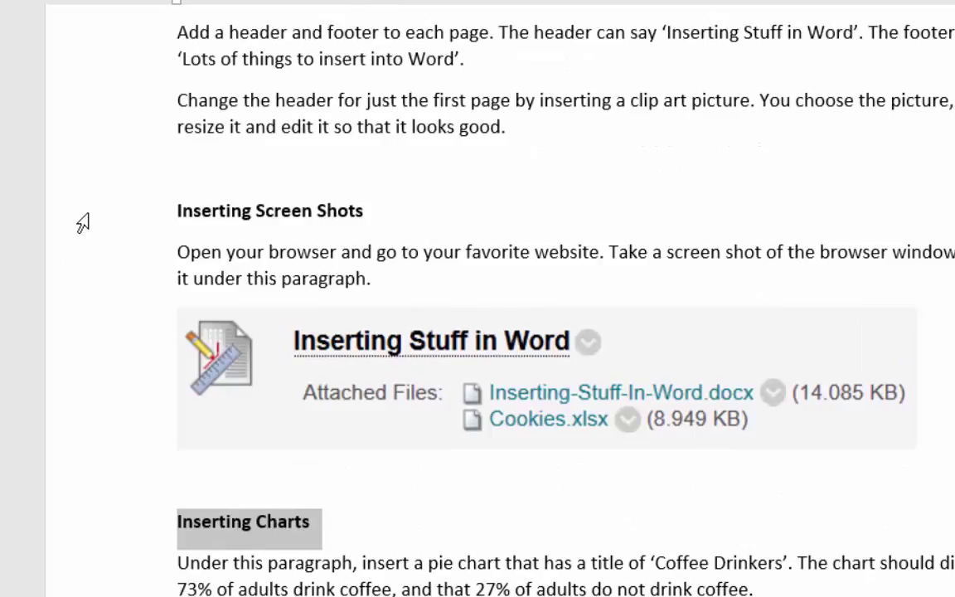
pyautogui.keyDown('ctrl'); pyautogui.click(82, 217); pyautogui.keyUp('ctrl')
pyautogui.scroll(3, 73, 234)
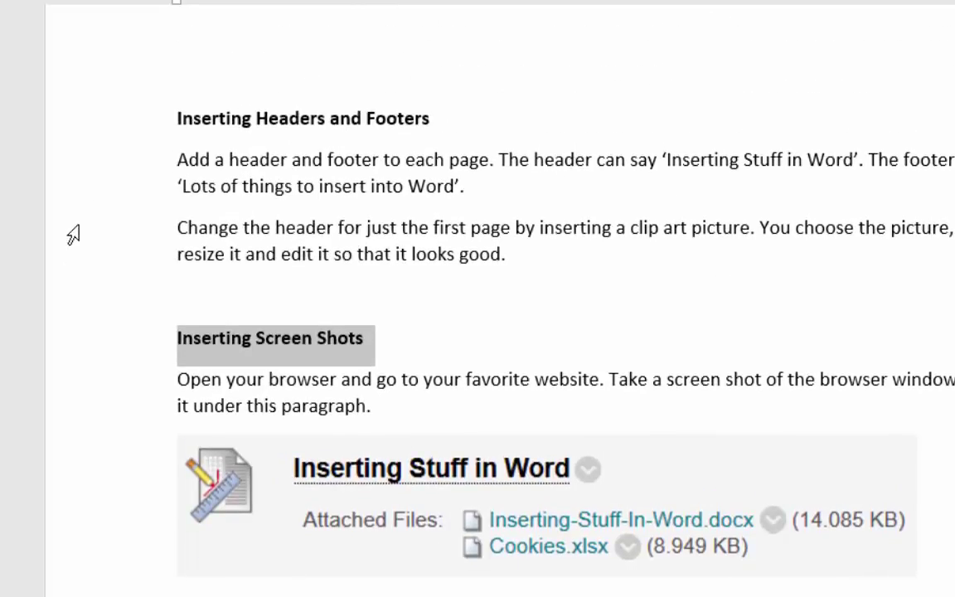
pyautogui.scroll(1, 73, 235)
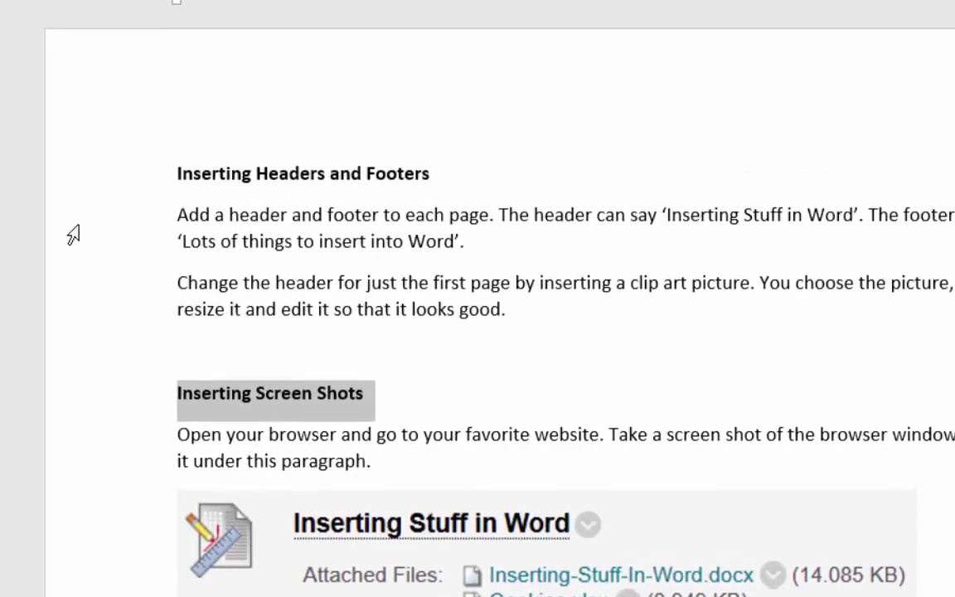
pyautogui.keyDown('ctrl'); pyautogui.click(94, 180); pyautogui.keyUp('ctrl')
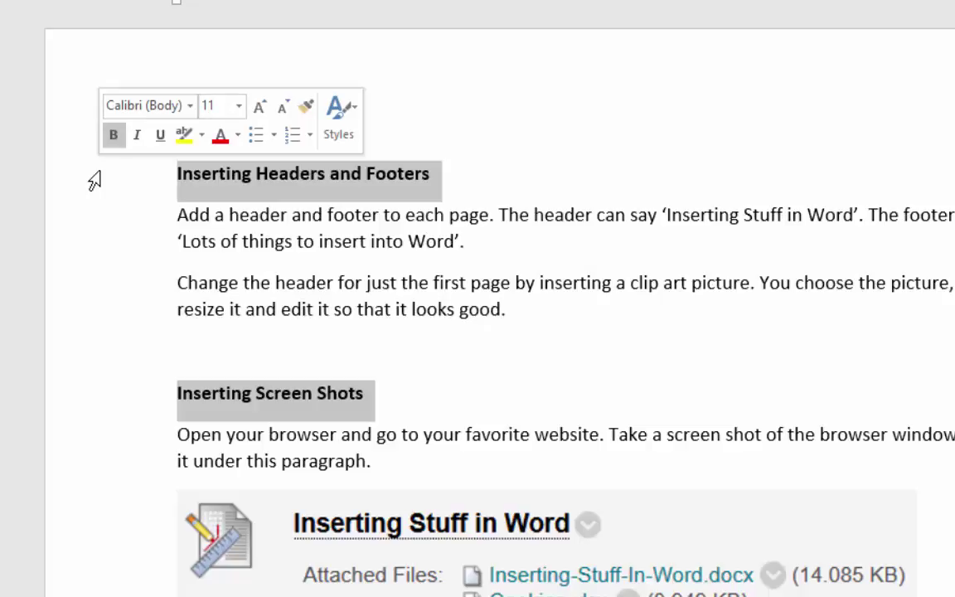
# Apply the Heading 1 style to all the selected section headings.
pyautogui.scroll(-5, 257, 282)
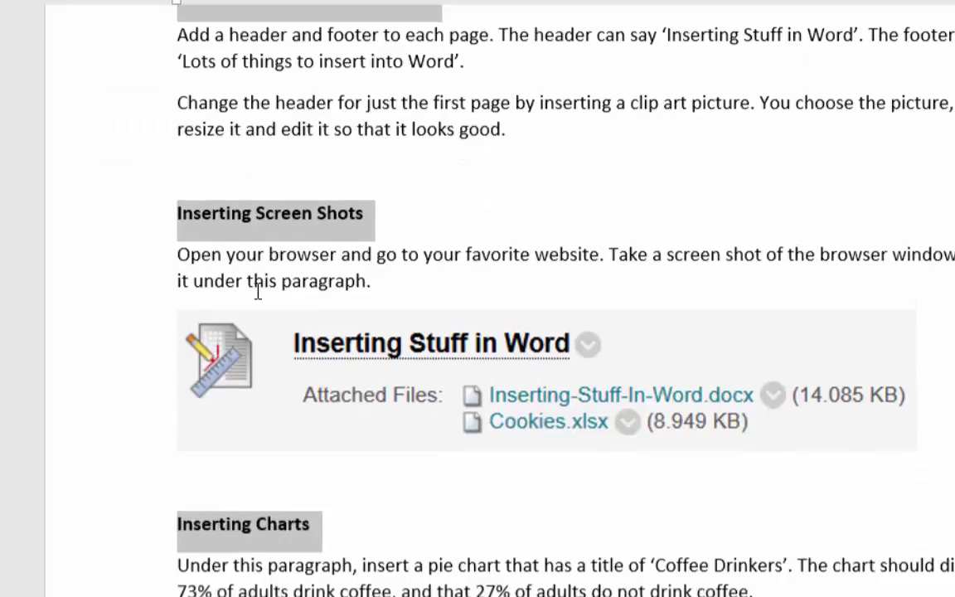
pyautogui.scroll(2, 257, 387)
pyautogui.scroll(3, 266, 408)
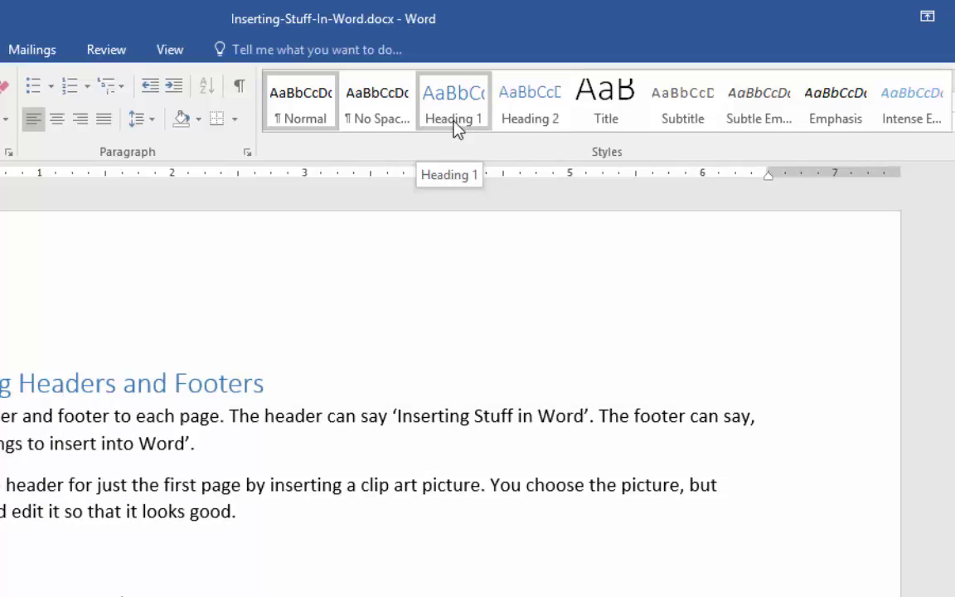
pyautogui.click(455, 129)
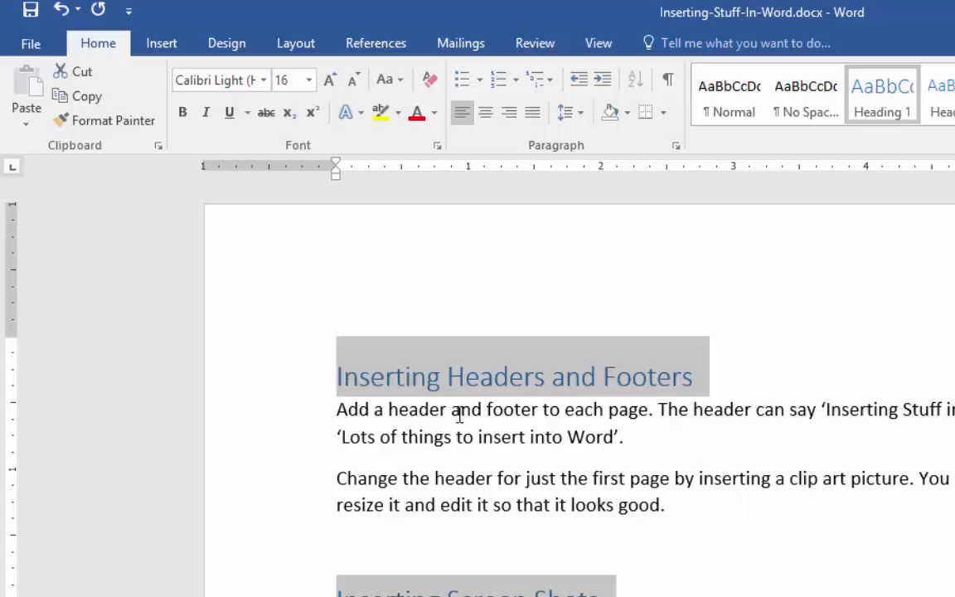
# Insert the Automatic Table 1 table of contents on a new line after the paragraph about changing the first page's header.
pyautogui.click(679, 504)
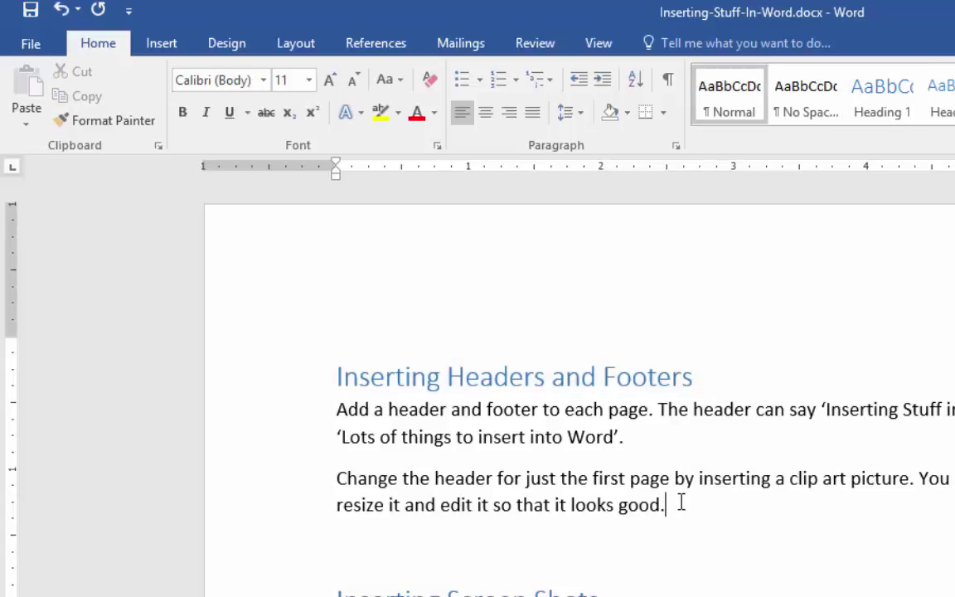
pyautogui.press('Return')
pyautogui.click(372, 46)
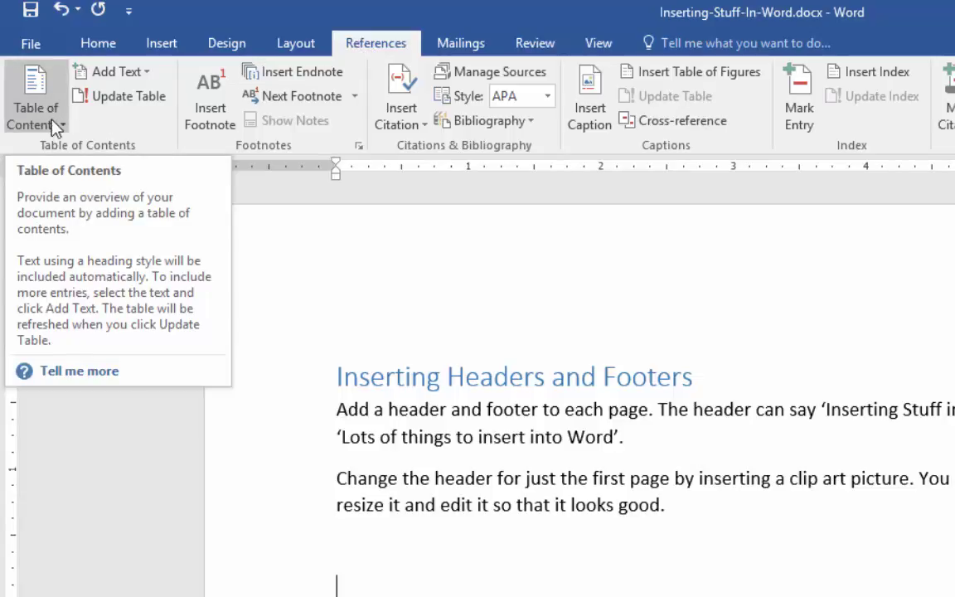
pyautogui.click(53, 107)
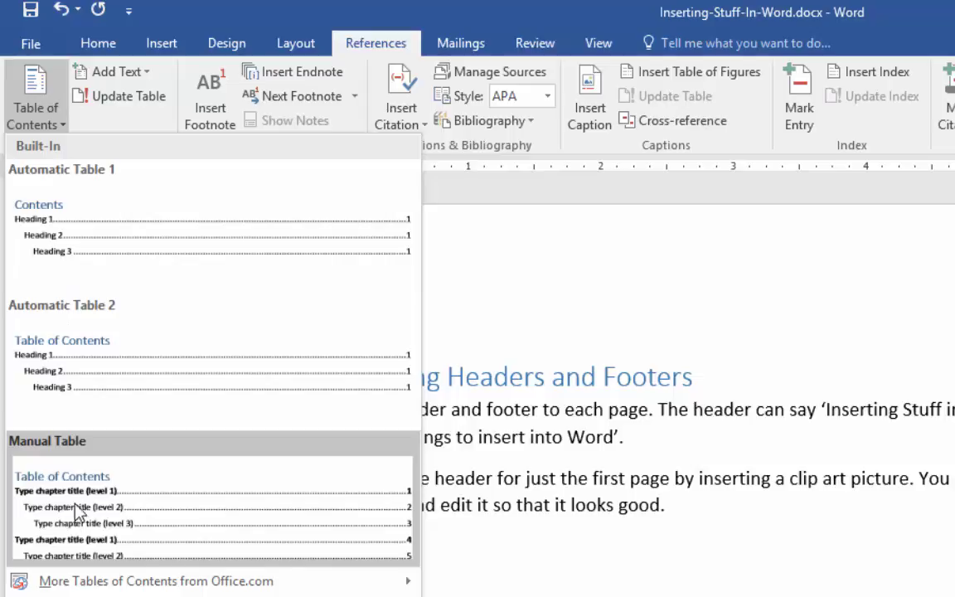
pyautogui.click(93, 246)
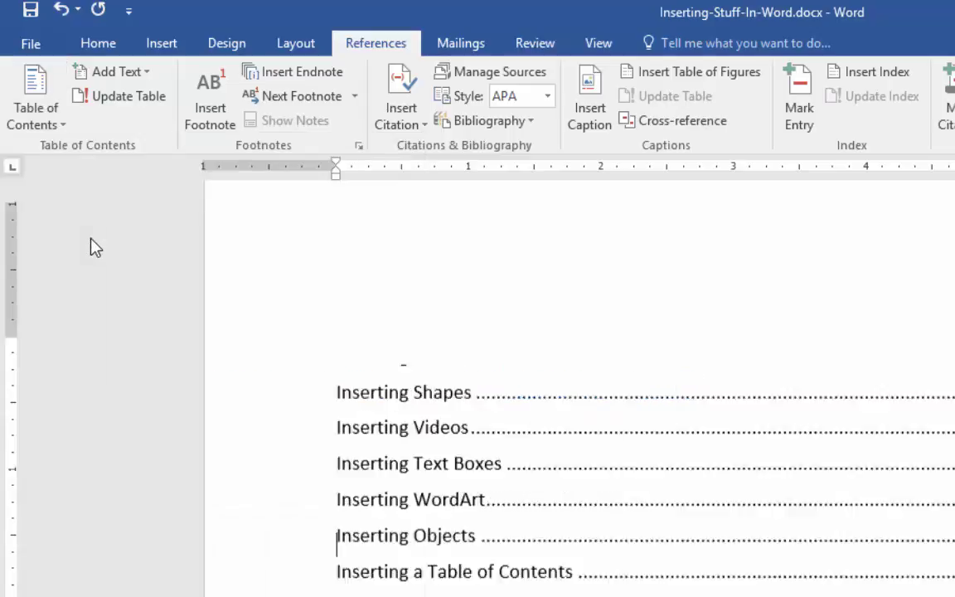
pyautogui.scroll(8, 252, 463)
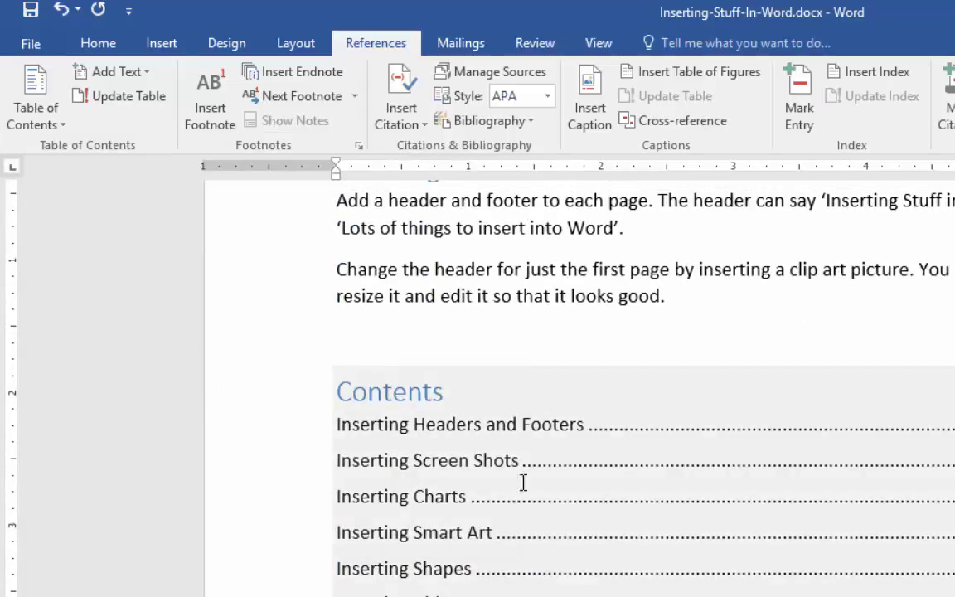
pyautogui.click(583, 459)
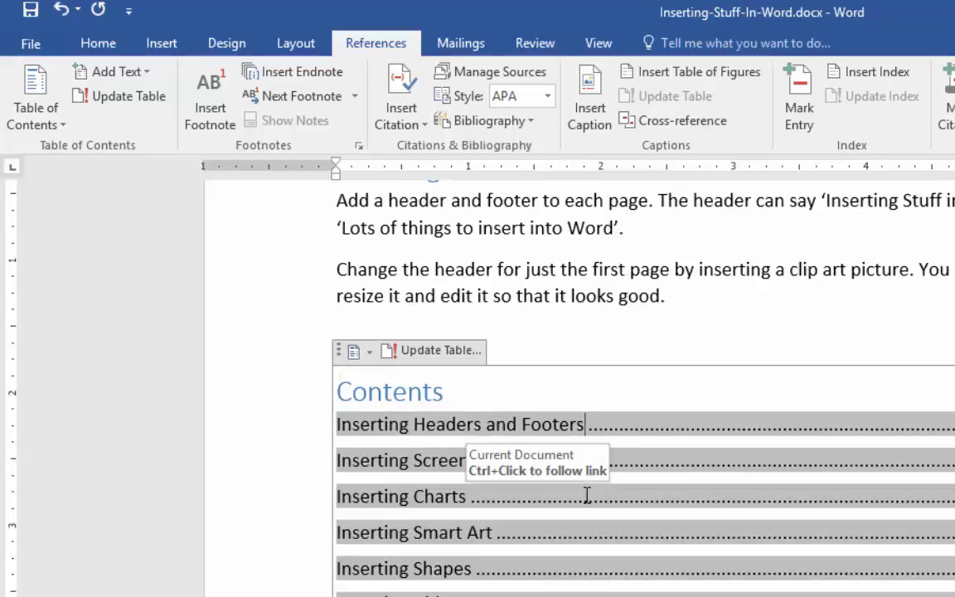
pyautogui.scroll(-3, 586, 495)
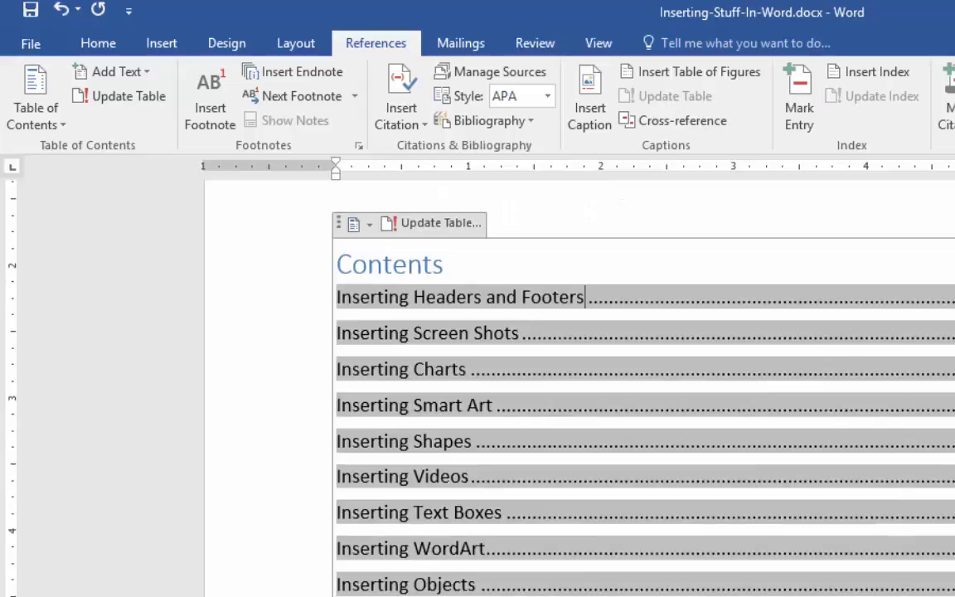